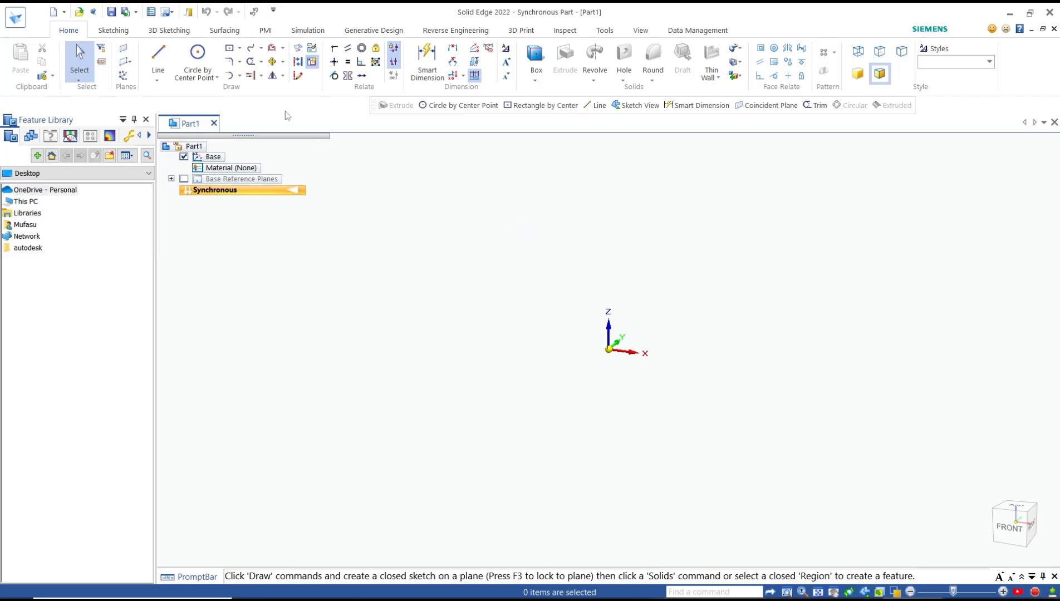
Expand the Rectangle by Center drop-down to list the rectangle drawing methods.
left_click(239, 49)
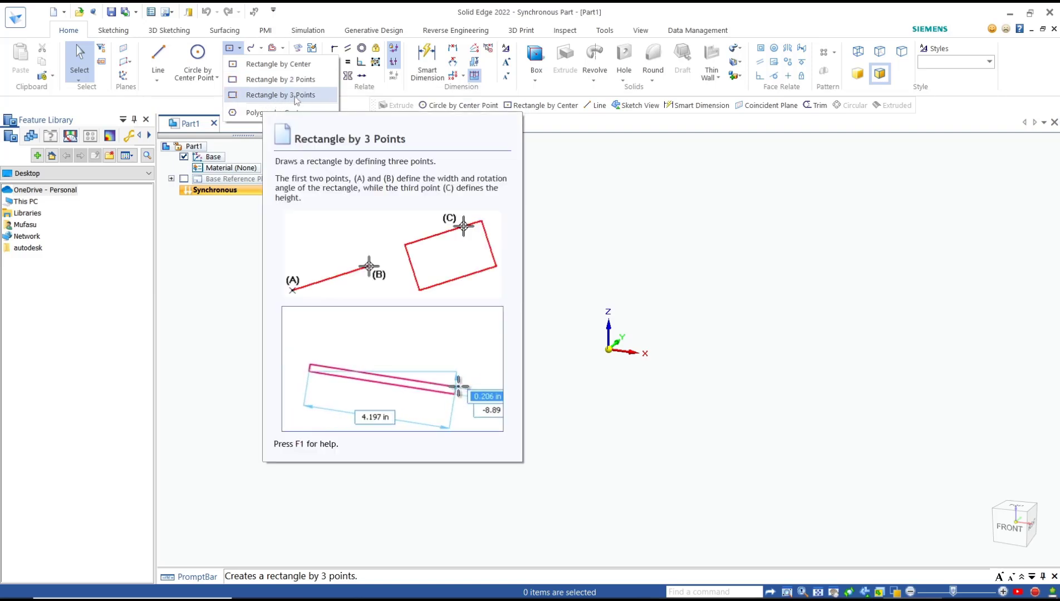
Start Rectangle by Center, lock sketching to the Top plane (F3) and switch to Sketch View.
left_click(281, 64)
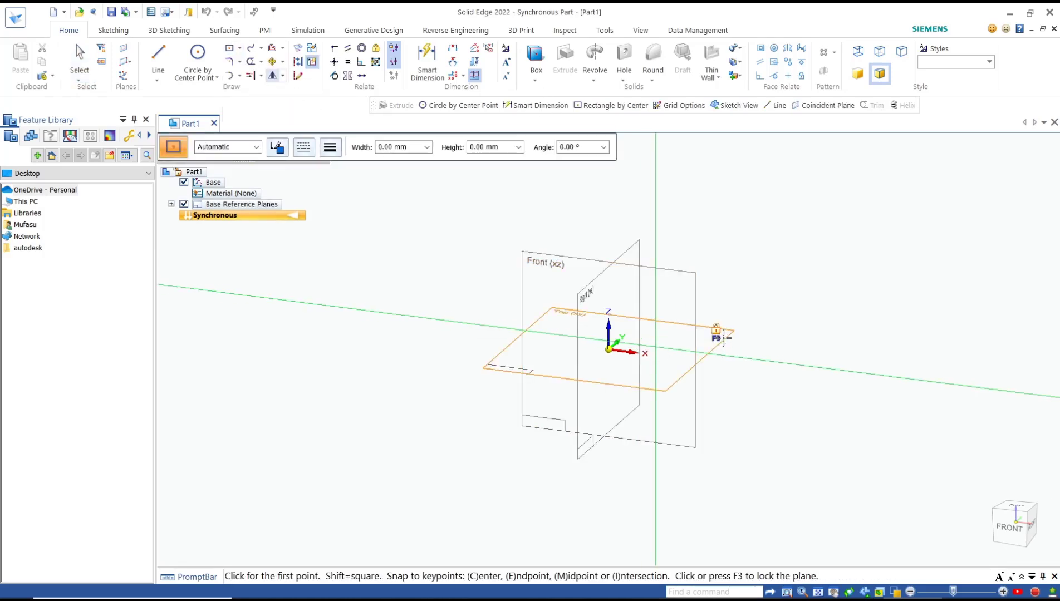
key("F3")
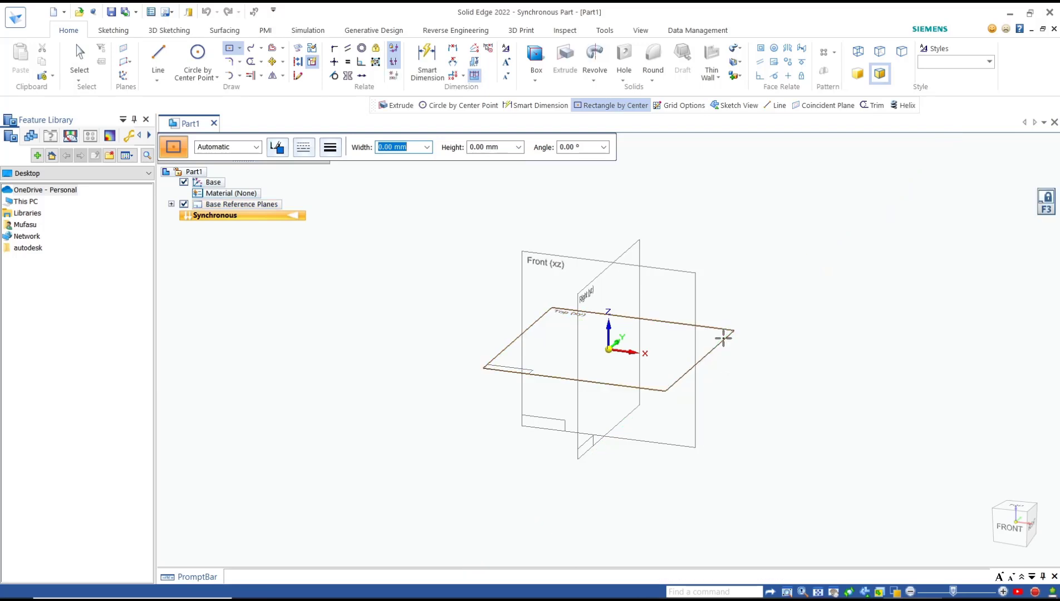
left_click(865, 593)
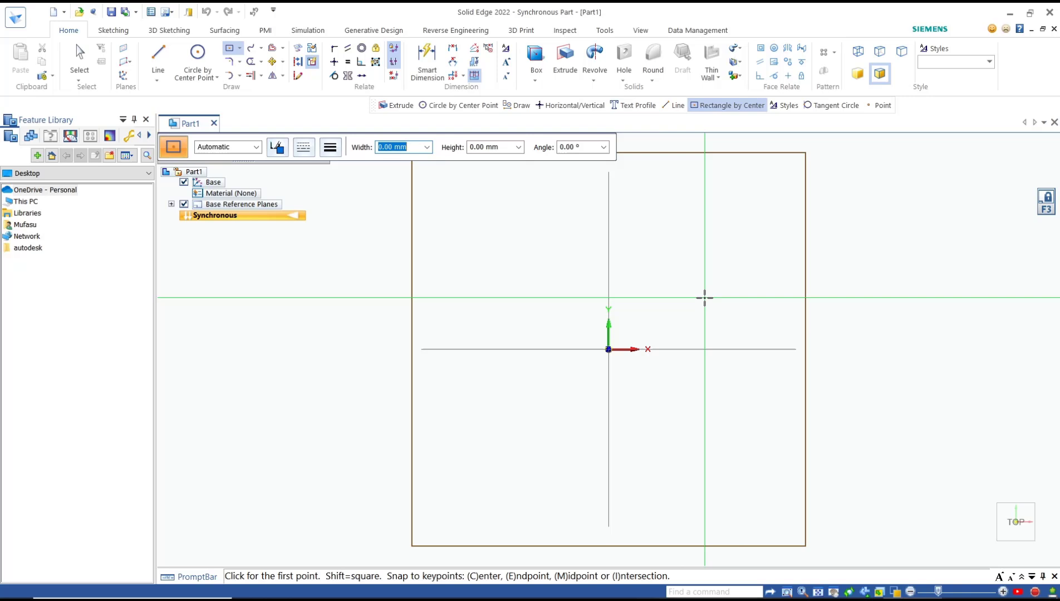
Draw a 50 by 30 mm rectangle centered on the origin.
left_click(609, 349)
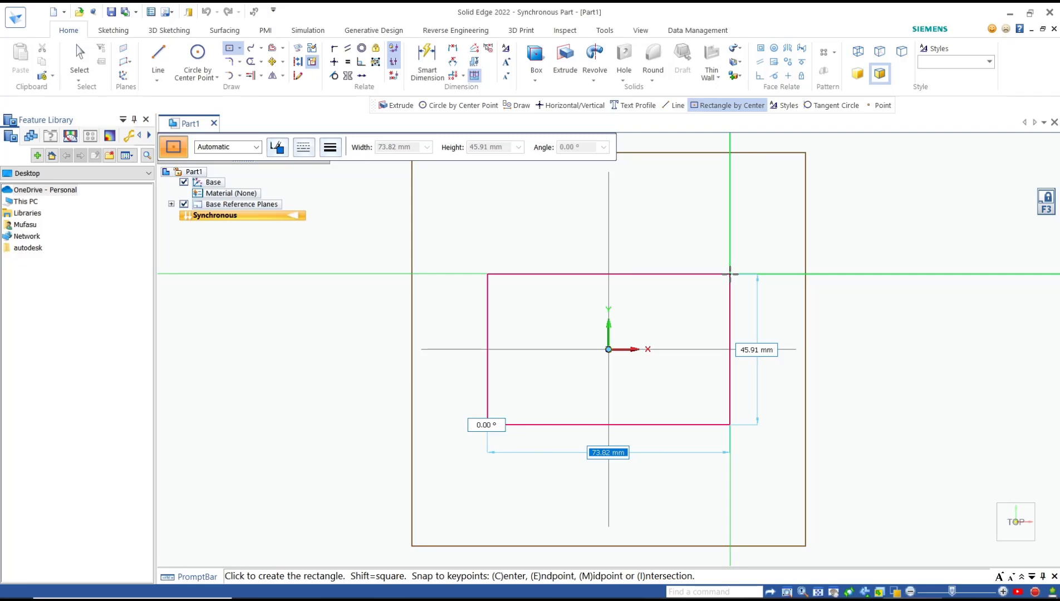
type("50")
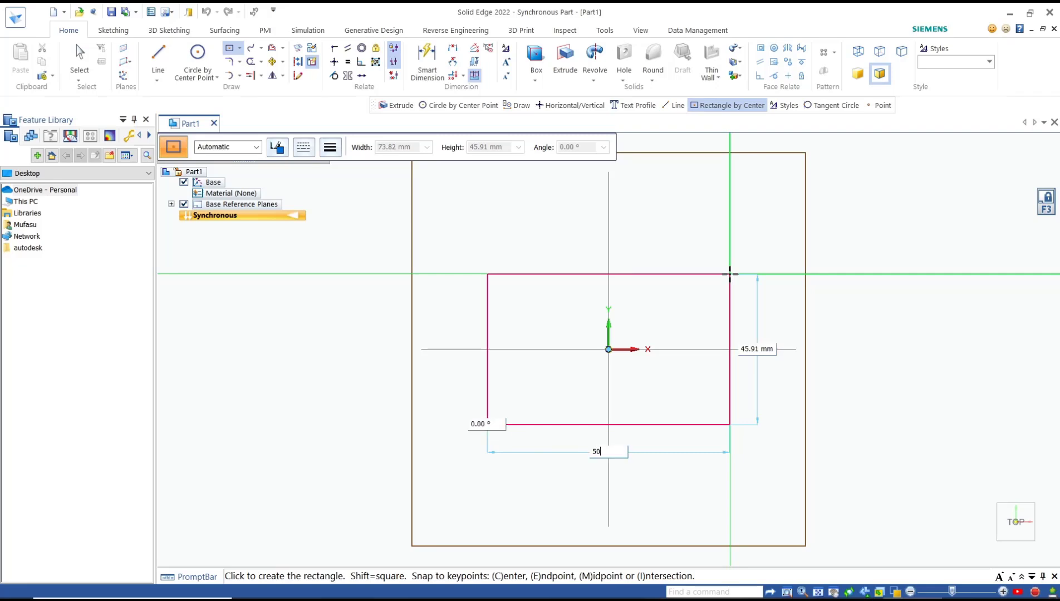
key("Tab")
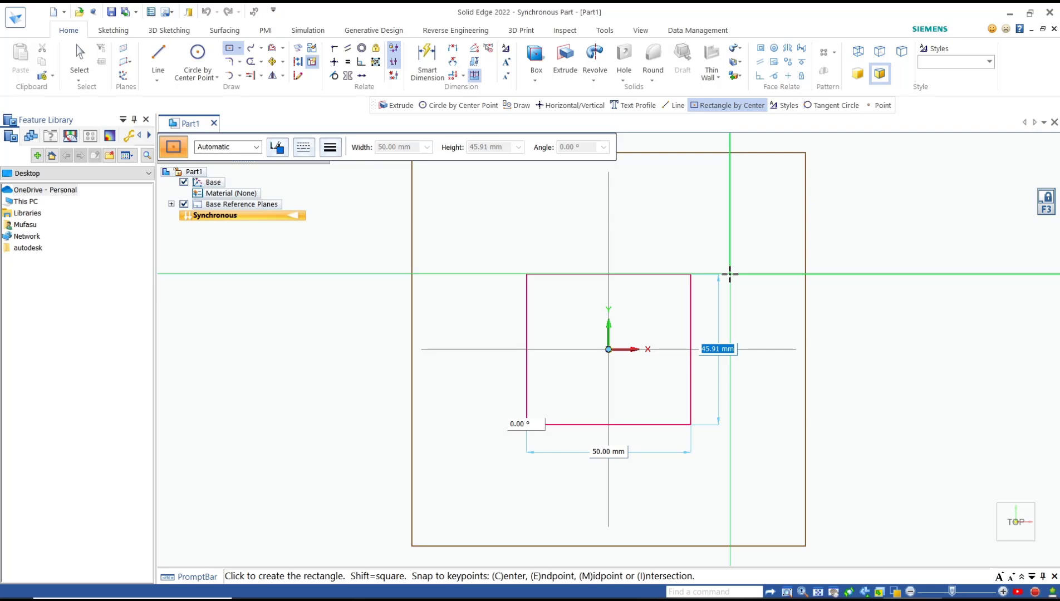
type("30")
key("Tab")
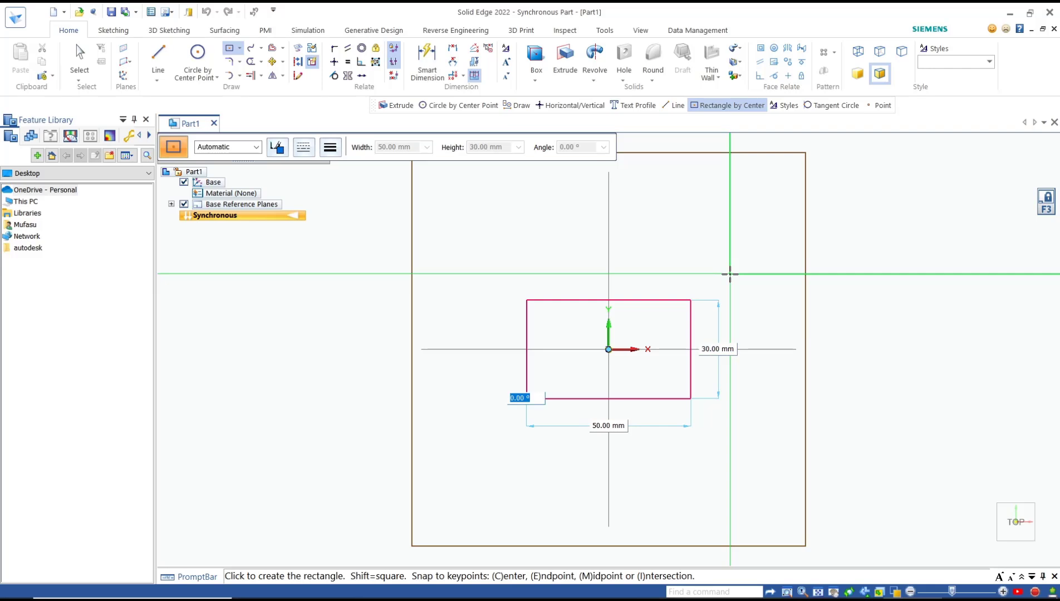
key("Return")
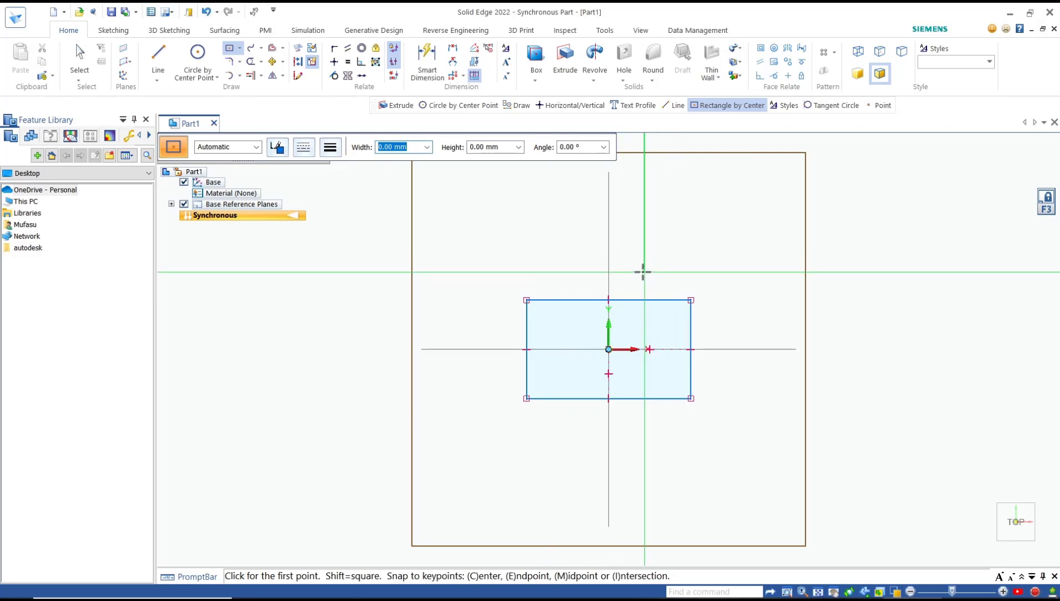
Draw a Rectangle by 2 Points up-right of the first: width 50, height 30, angle 45°.
left_click(239, 48)
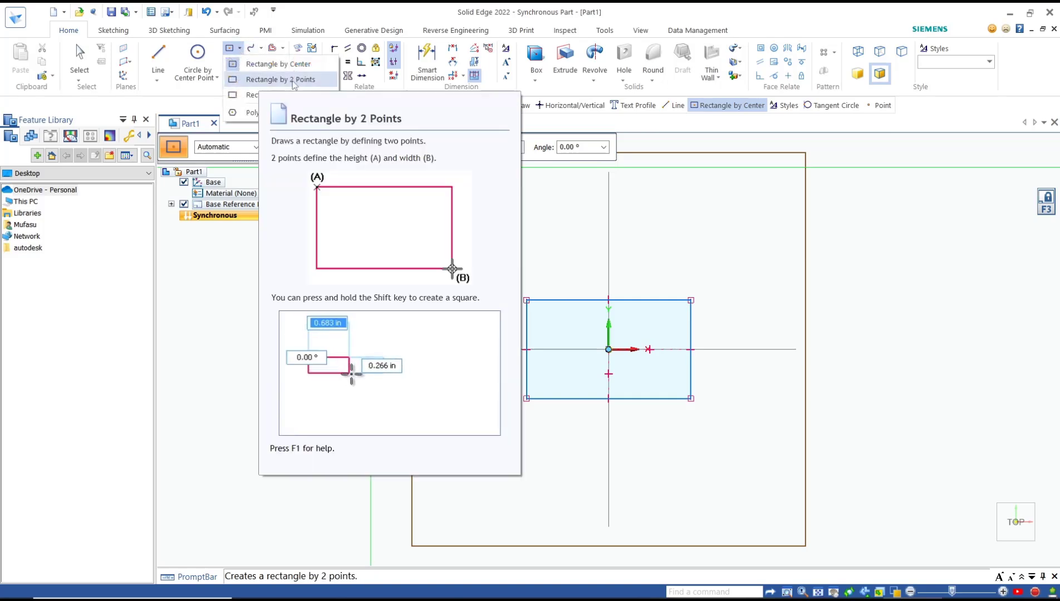
left_click(286, 79)
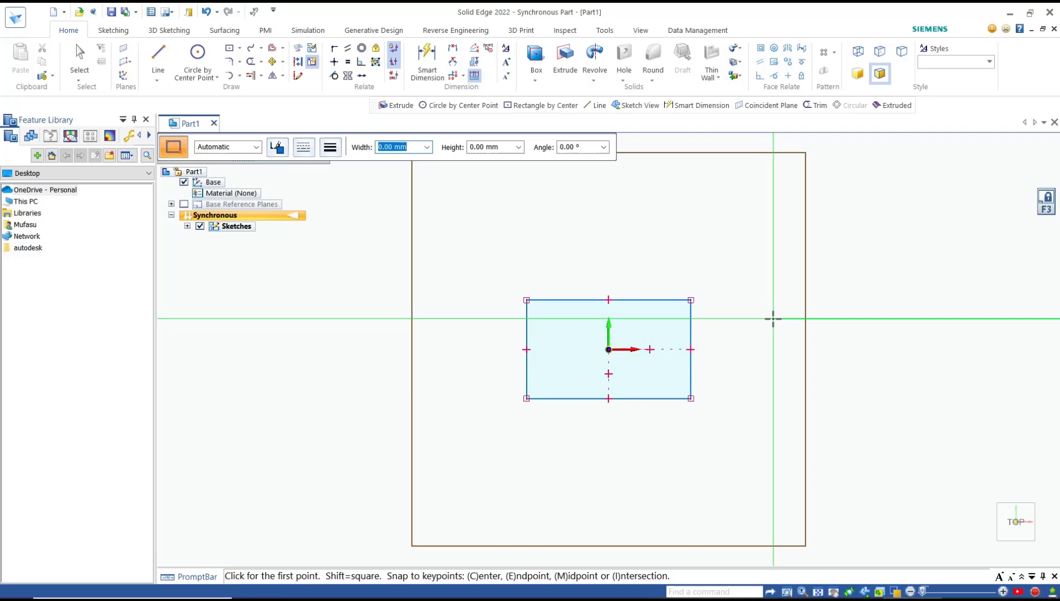
scroll(772, 317, "down", 2)
scroll(919, 288, "up", 1)
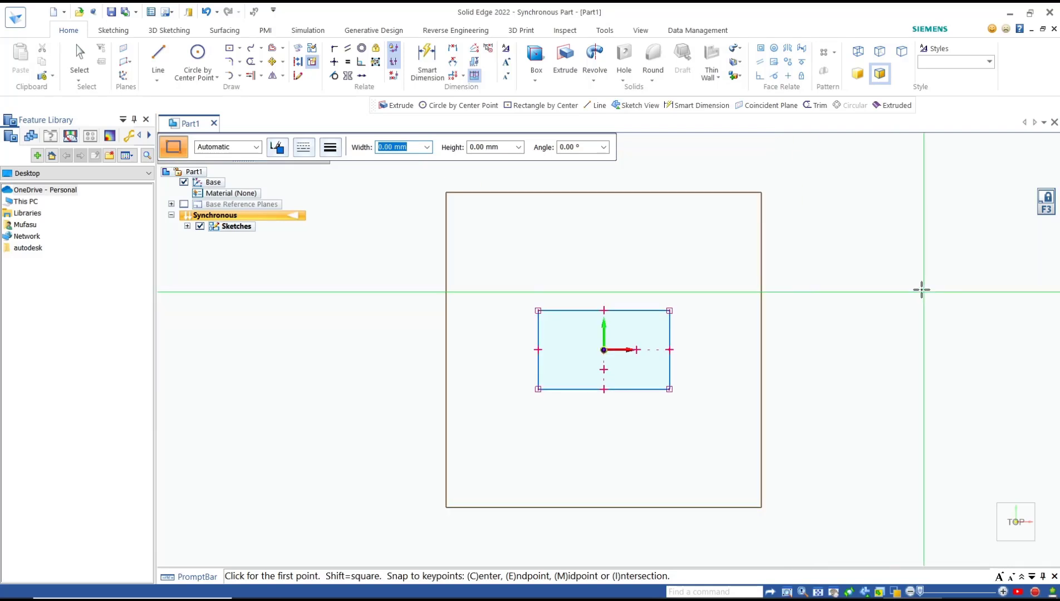
left_click(726, 284)
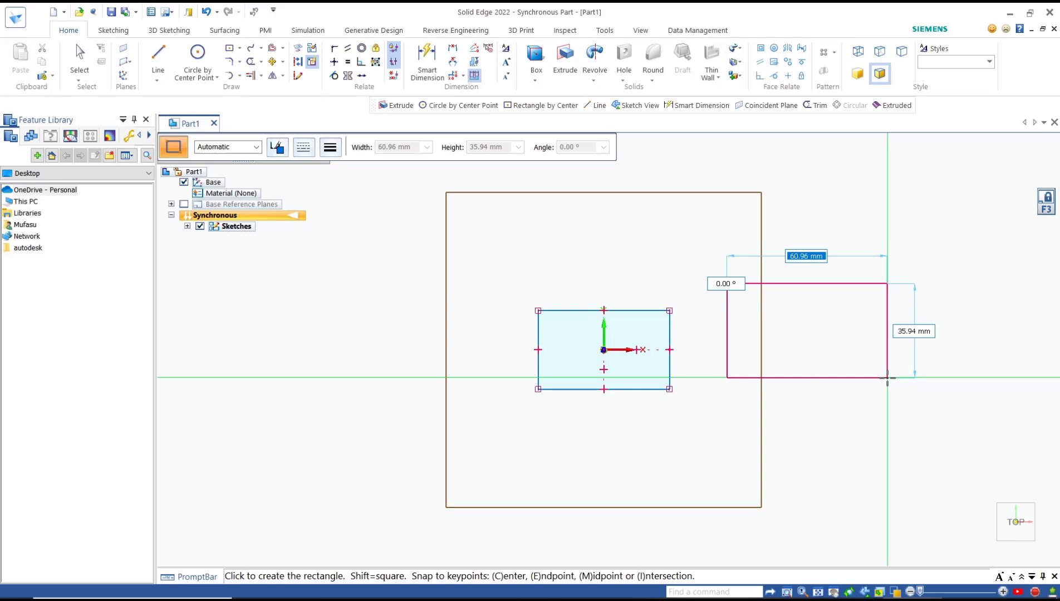
type("50")
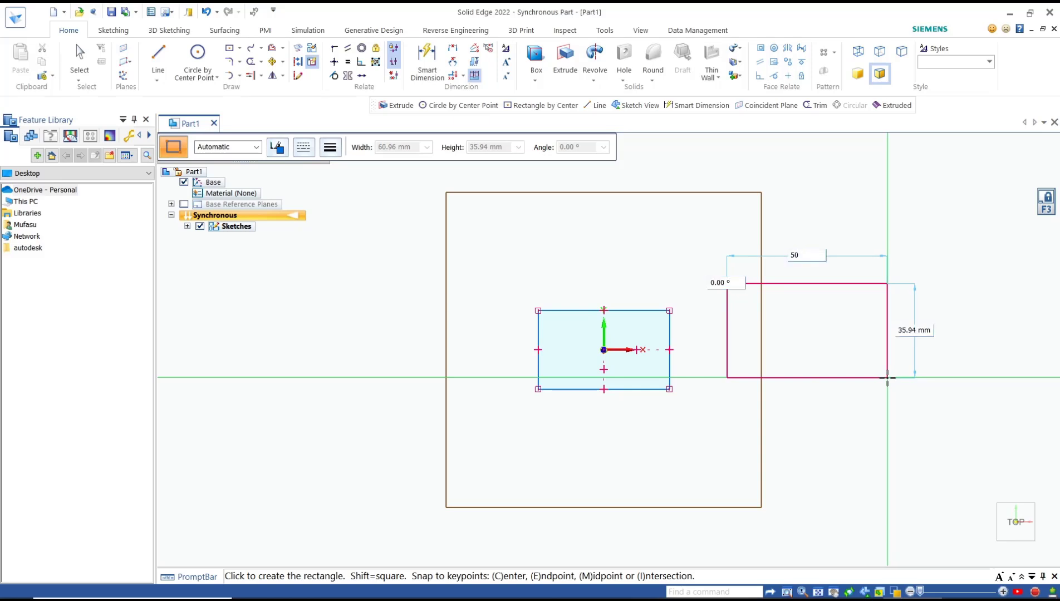
key("Tab")
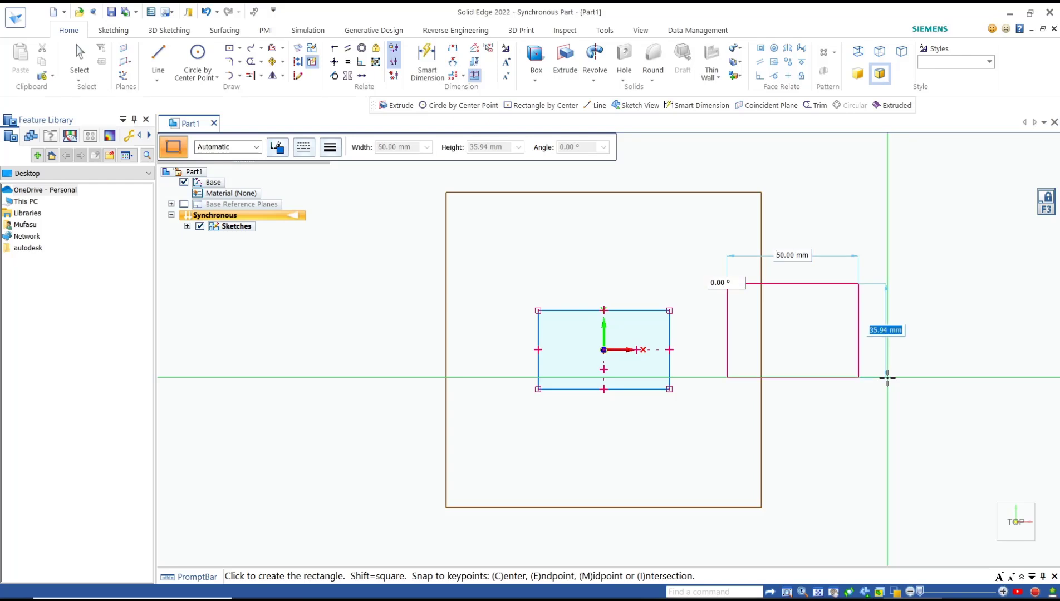
type("30")
key("Tab")
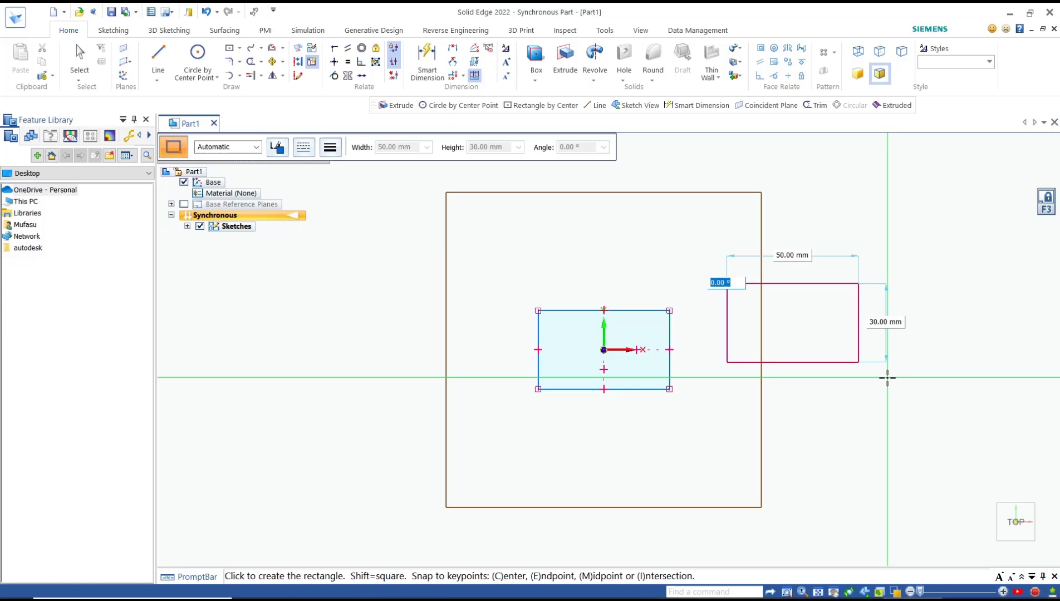
type("45")
key("Return")
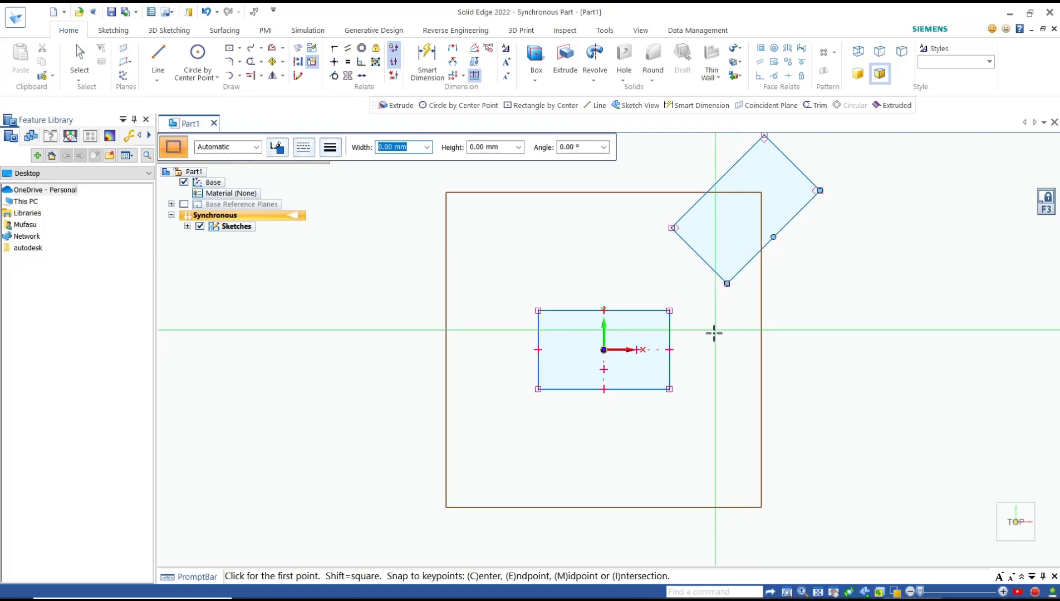
Draw a Rectangle by 3 Points at the lower left: edge 50 at 0°, height 30 mm.
left_click(241, 50)
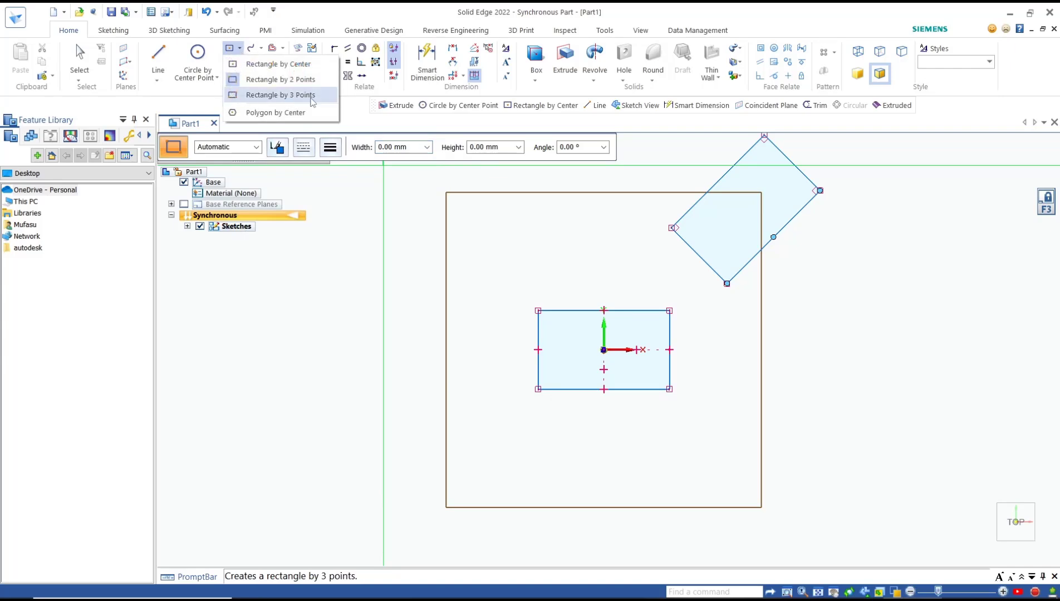
left_click(280, 95)
left_click(314, 500)
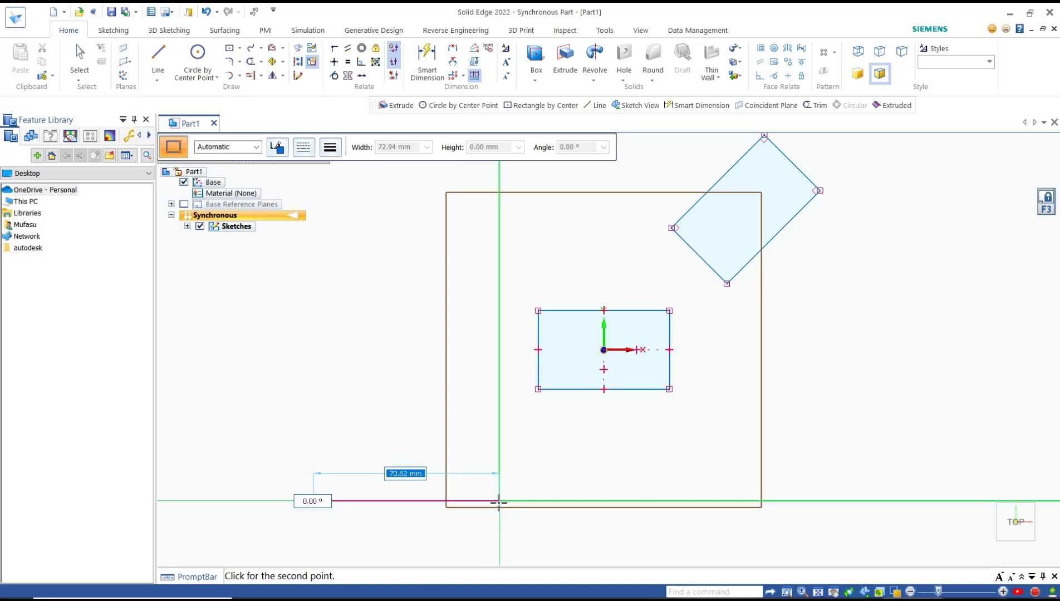
type("50")
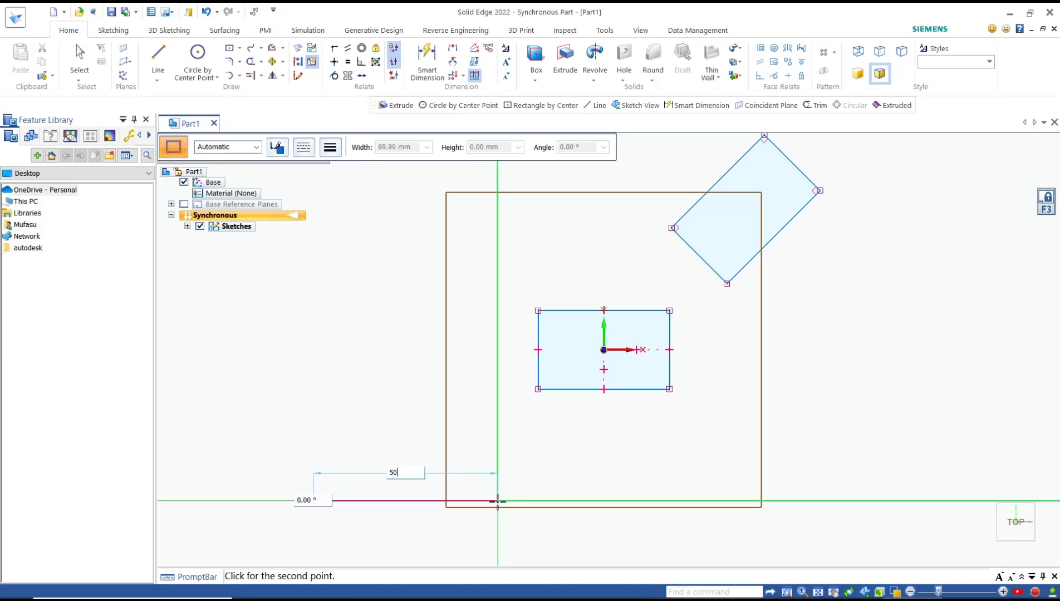
key("Tab")
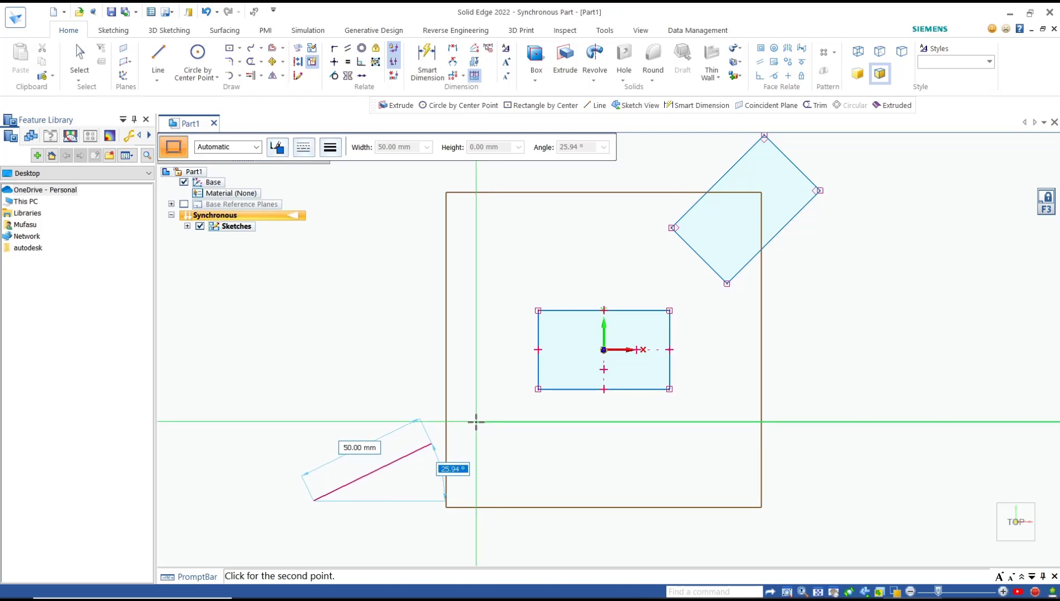
type("0")
key("Return")
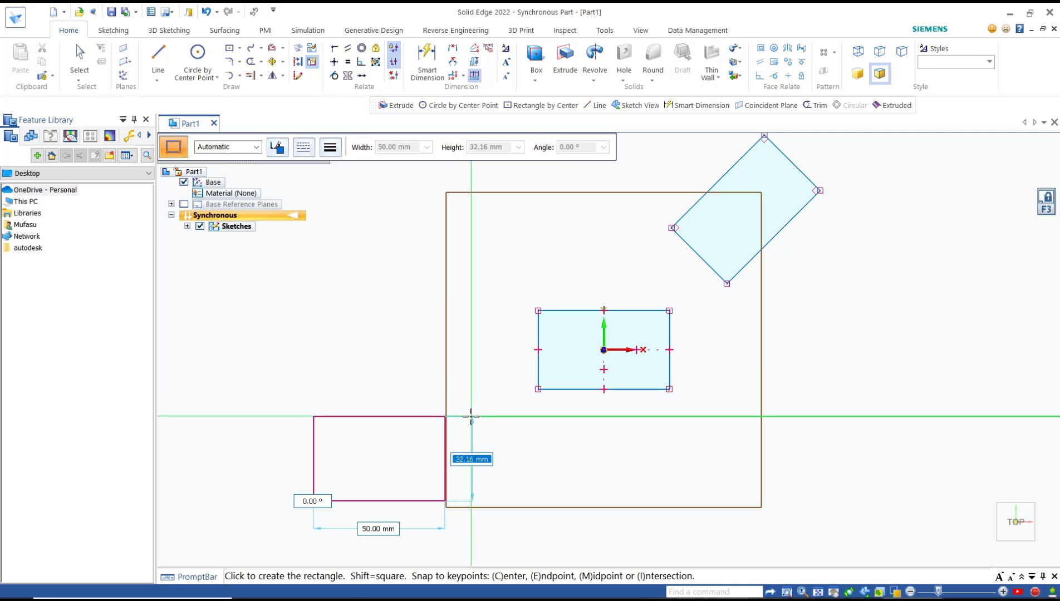
type("30")
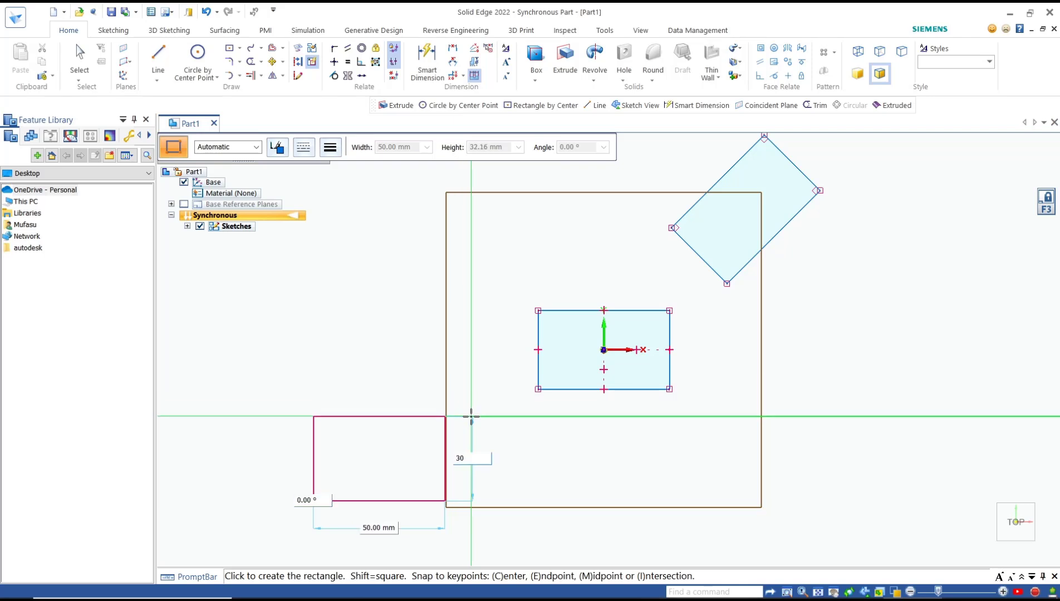
key("Return")
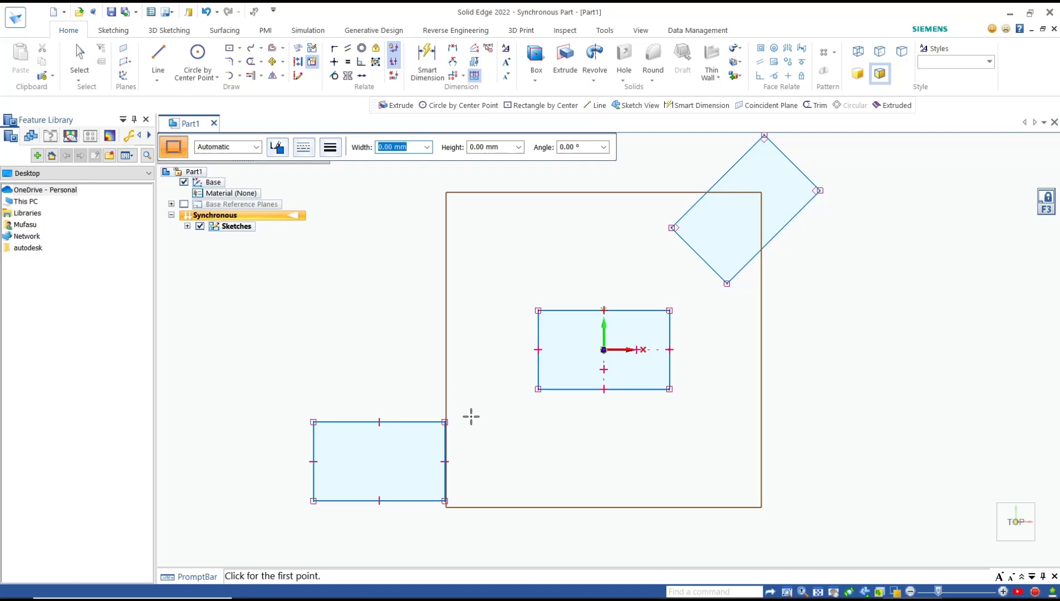